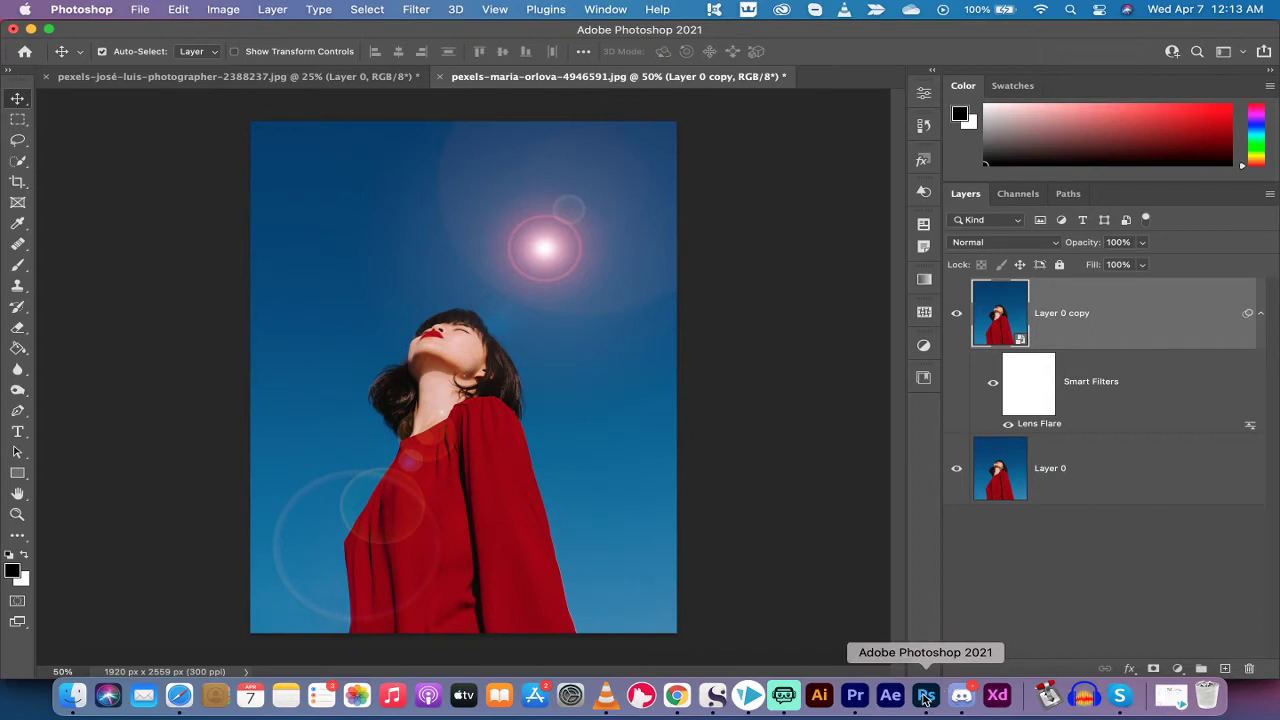
# Compare the image with and without the flared copy, then delete Layer 0 copy
pyautogui.click(957, 314)
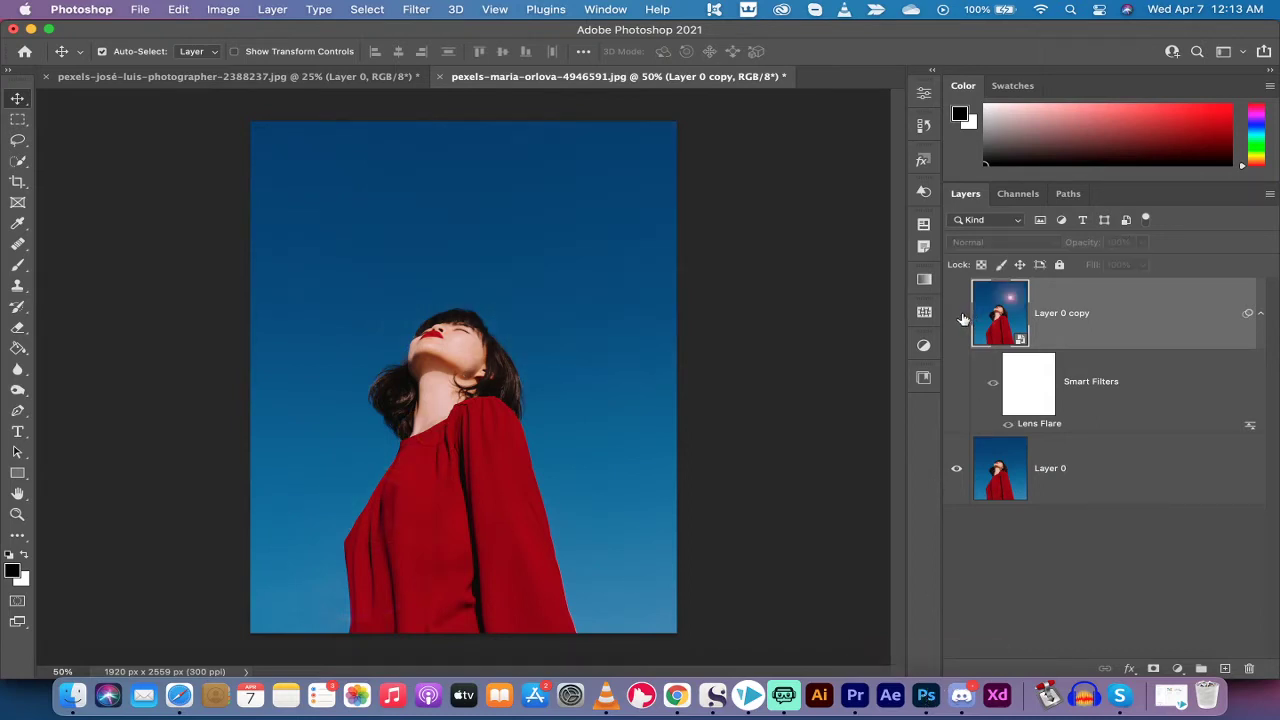
pyautogui.click(957, 315)
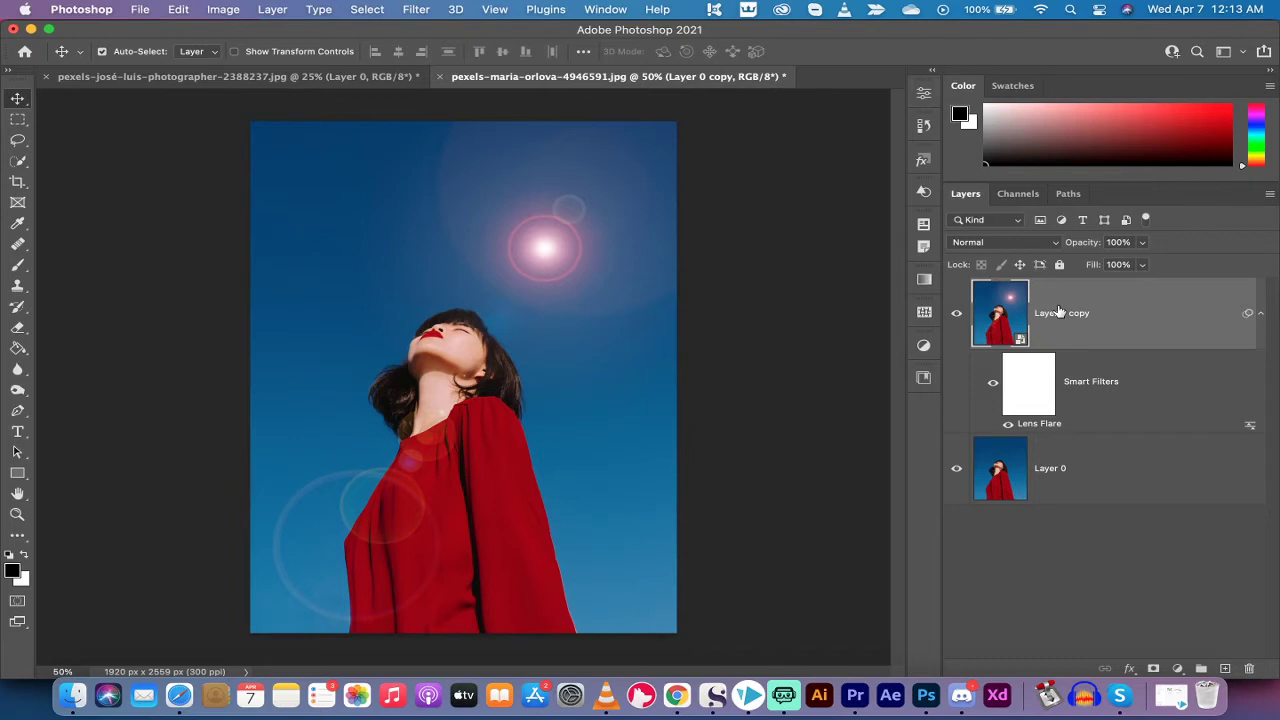
pyautogui.press('Delete')
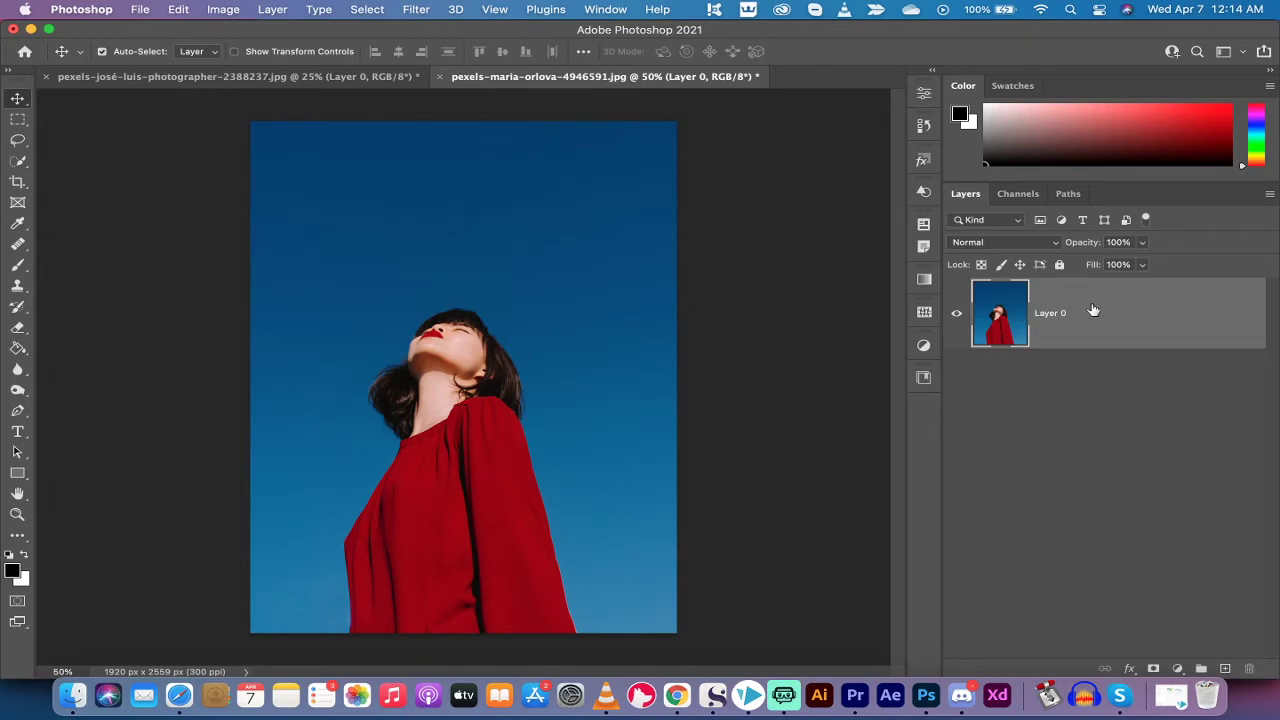
# Duplicate Layer 0, hide the original Layer 0, and make the new Layer 0 copy active
pyautogui.moveTo(1091, 309); pyautogui.dragTo(1224, 669)
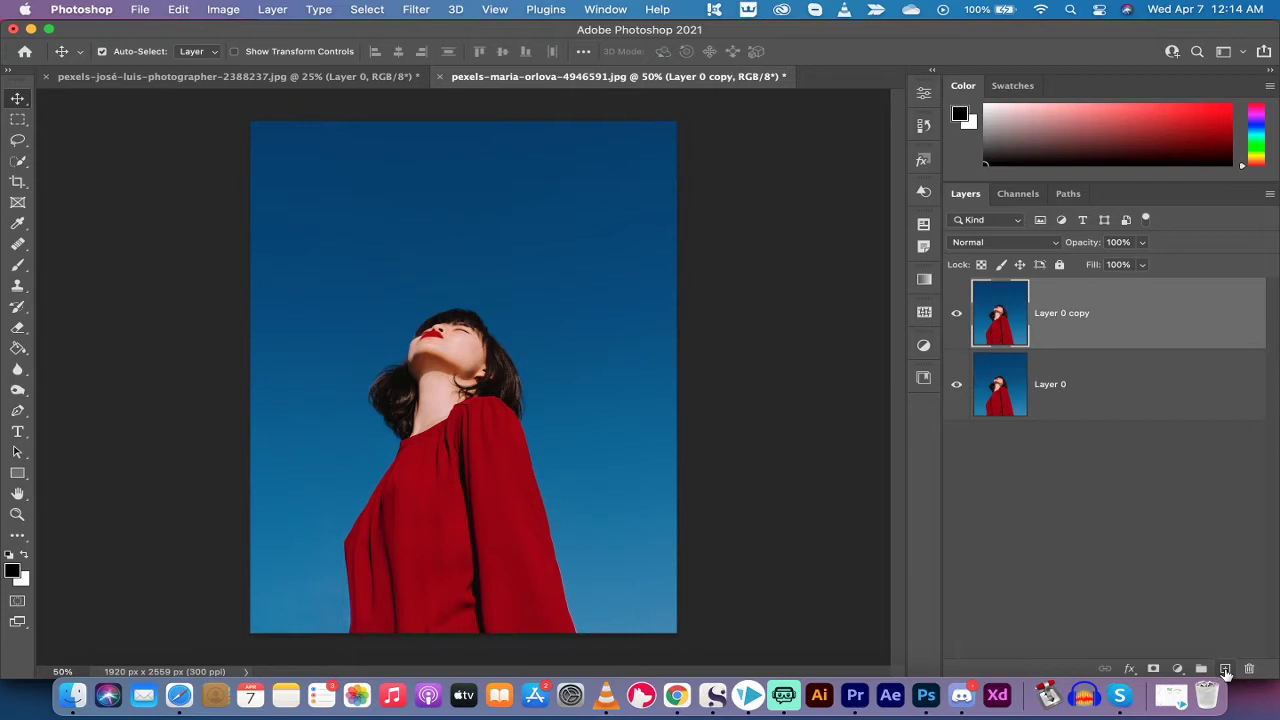
pyautogui.click(1091, 390)
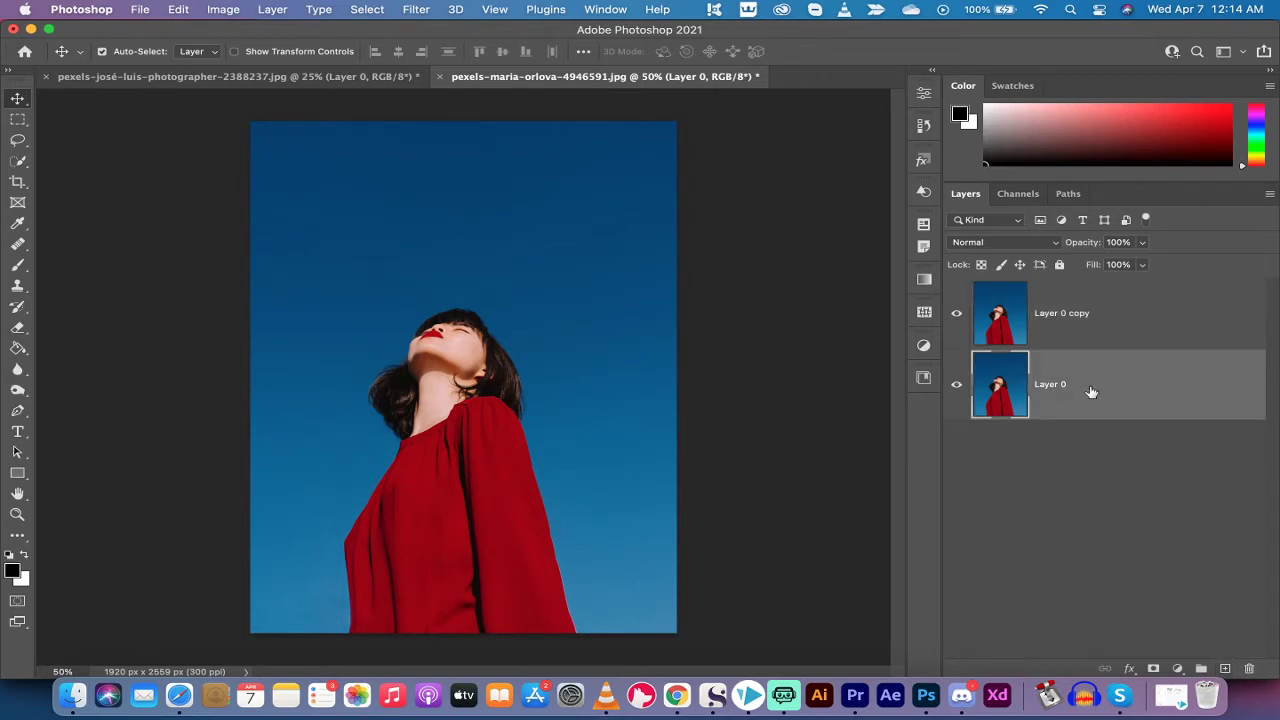
pyautogui.click(957, 388)
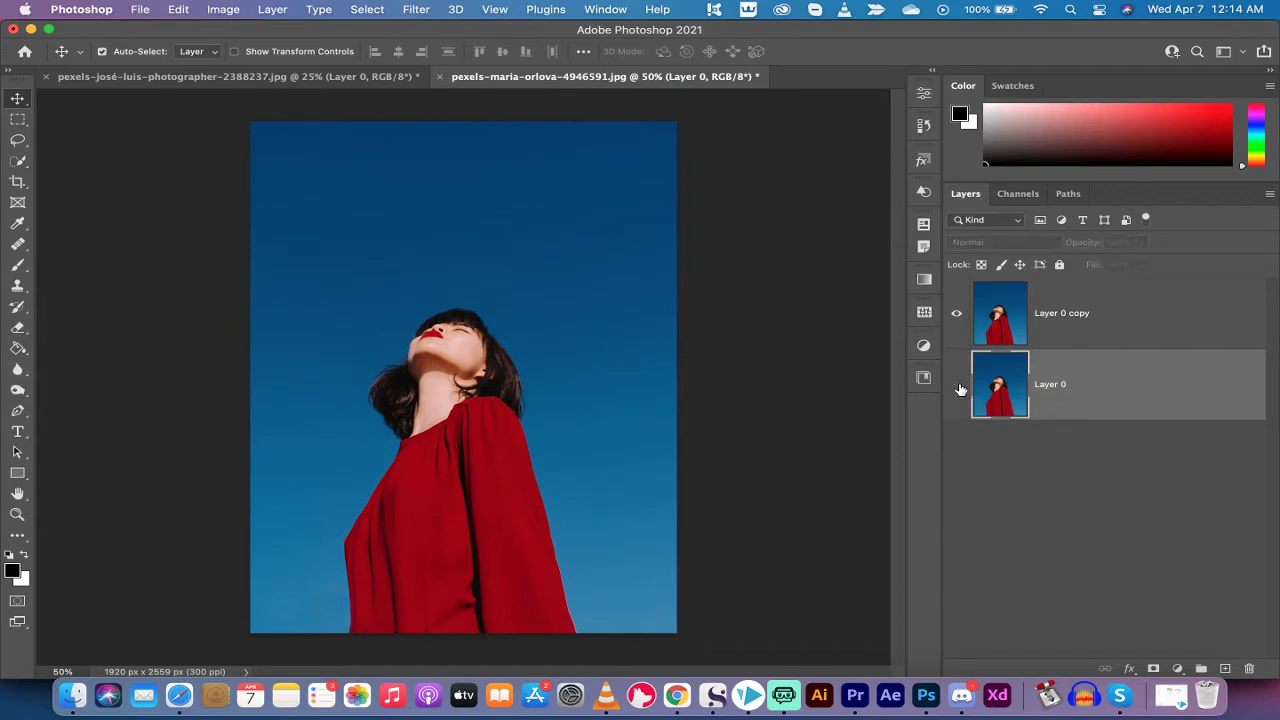
pyautogui.click(997, 317)
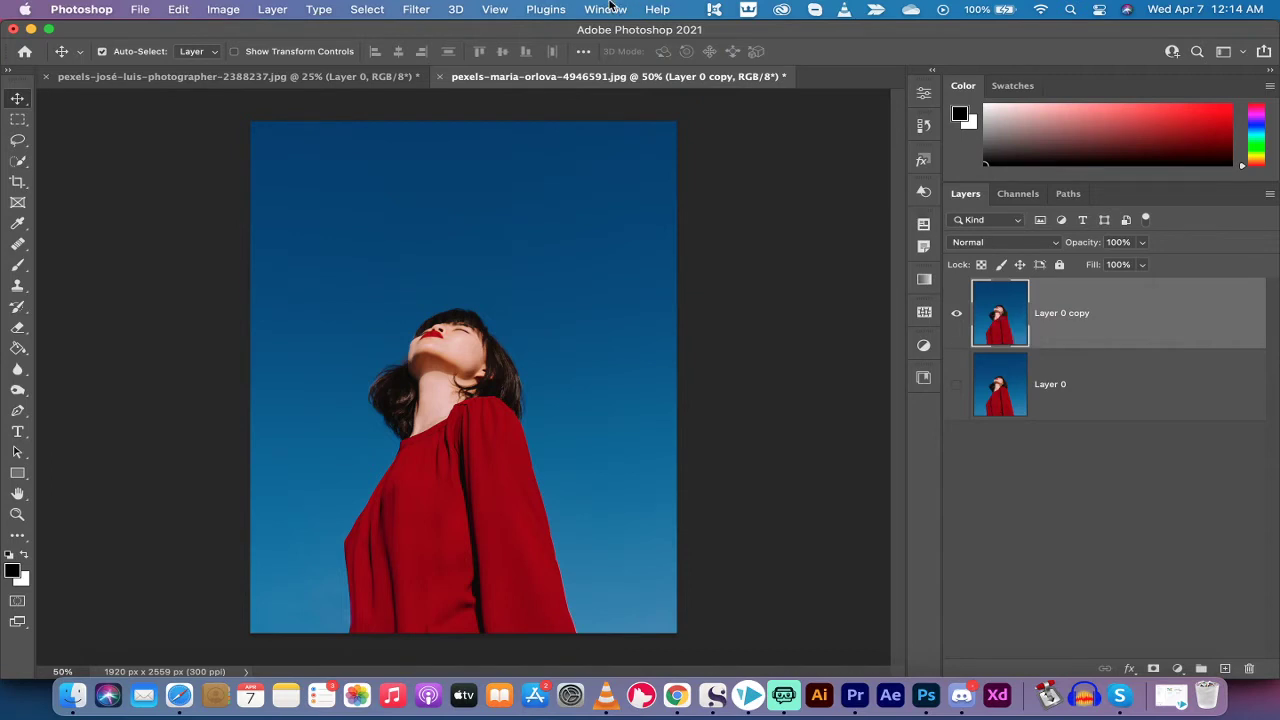
# Show the Properties panel for Layer 0 copy and shorten it so Quick Actions are visible
pyautogui.click(924, 94)
pyautogui.click(924, 94)
pyautogui.click(605, 9)
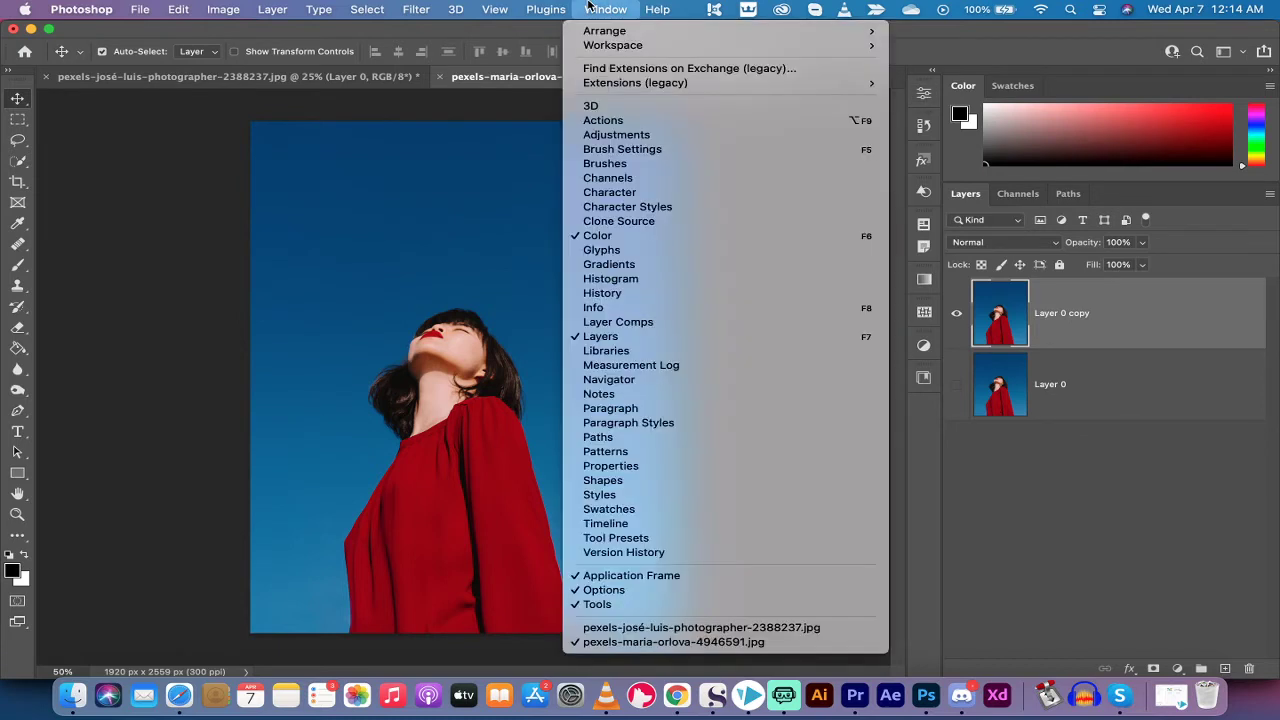
pyautogui.click(648, 466)
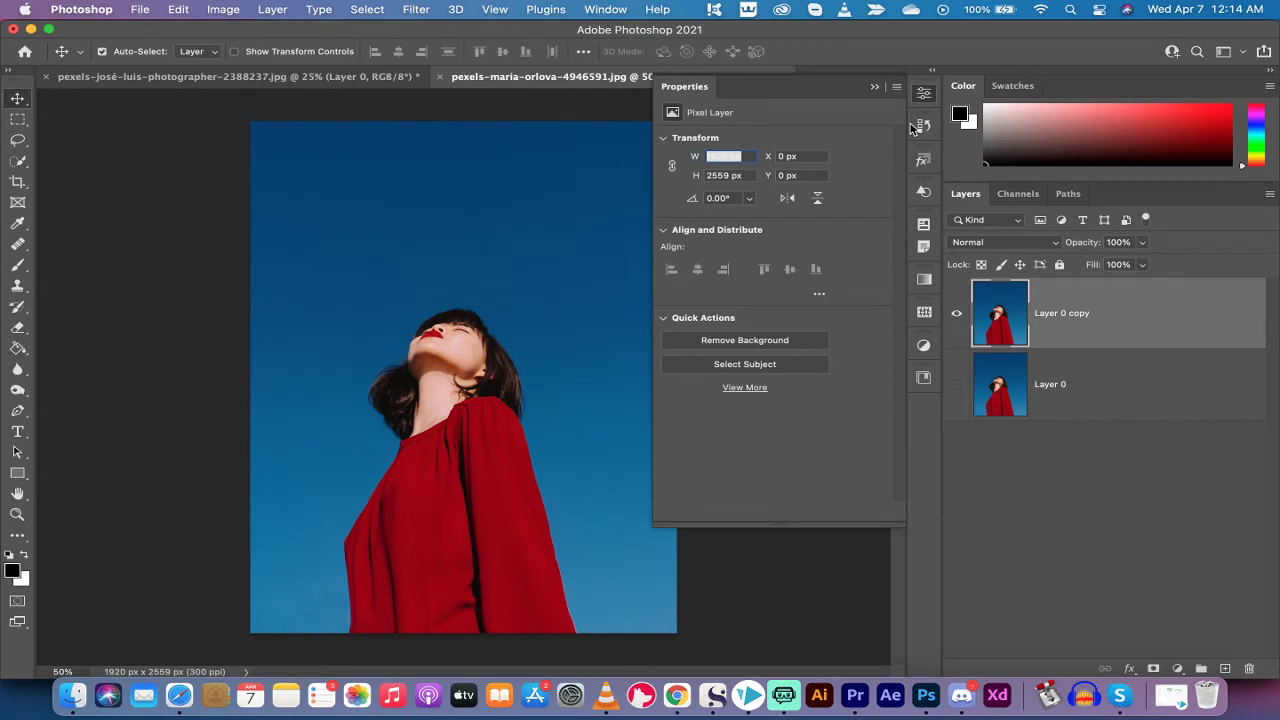
pyautogui.moveTo(757, 523); pyautogui.dragTo(776, 465)
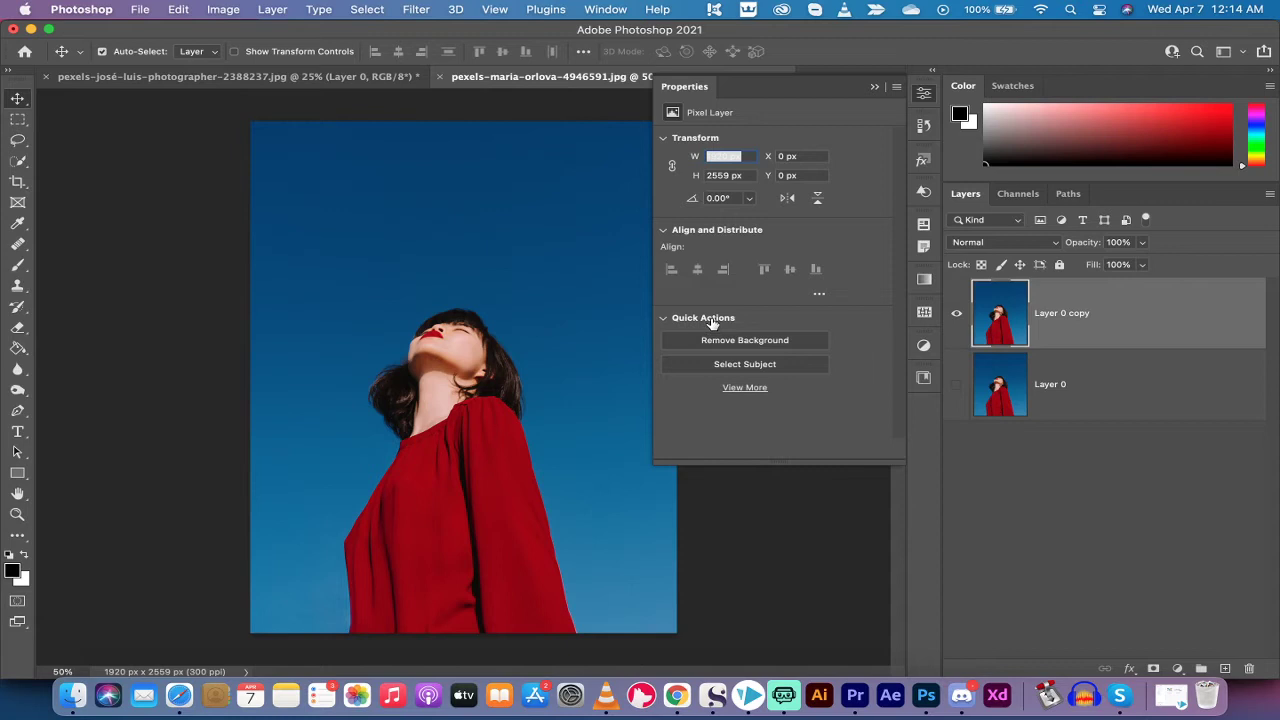
# Apply the Add lens flare quick action to Layer 0 copy from the full quick actions list
pyautogui.click(740, 388)
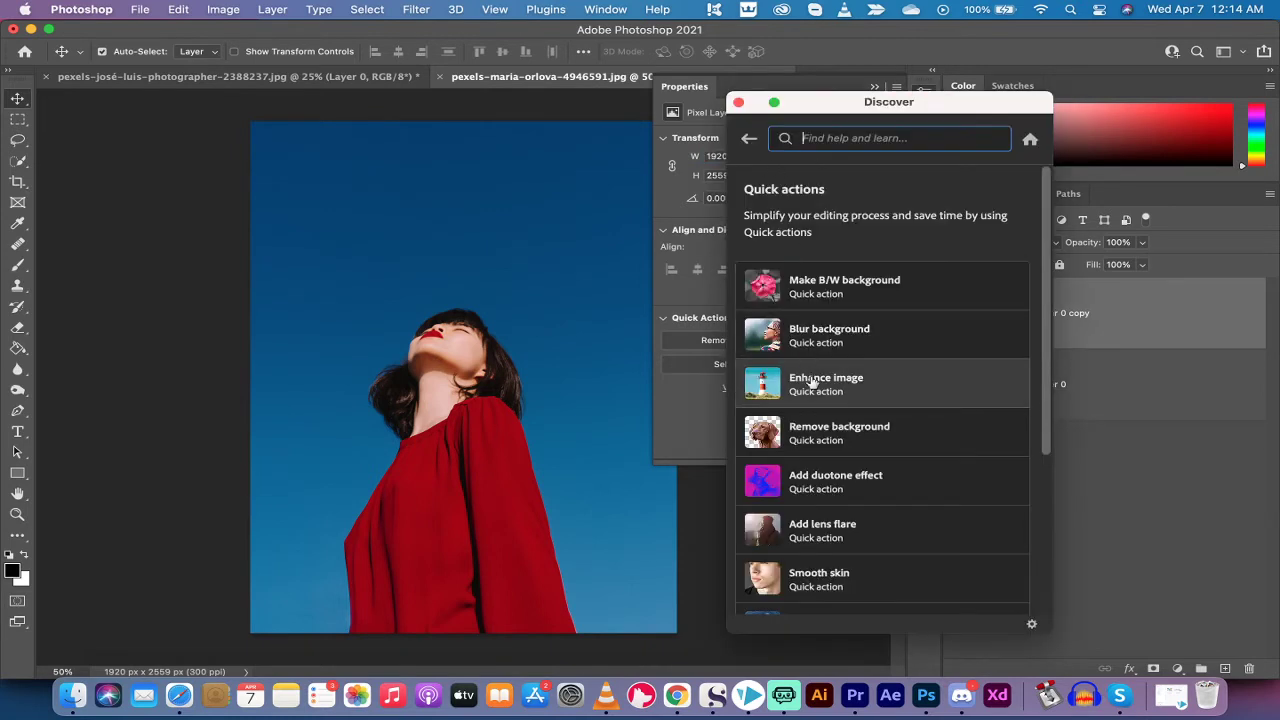
pyautogui.scroll(-3, 825, 452)
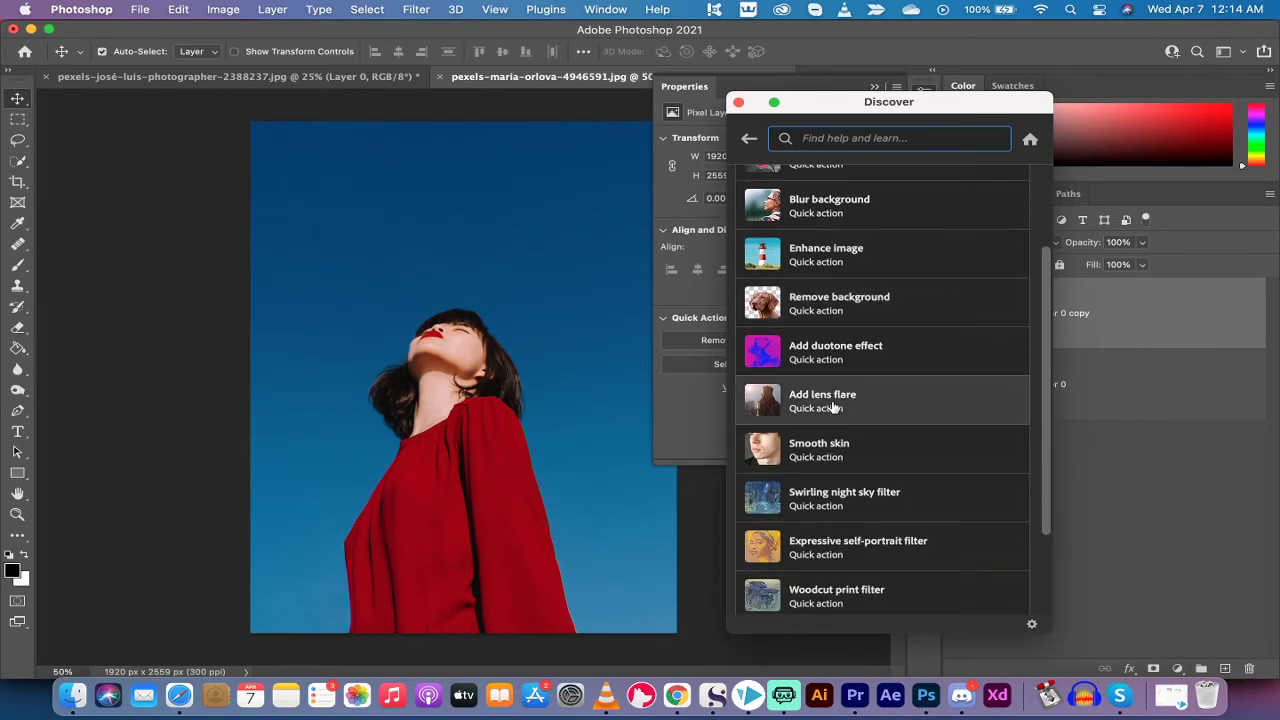
pyautogui.click(833, 407)
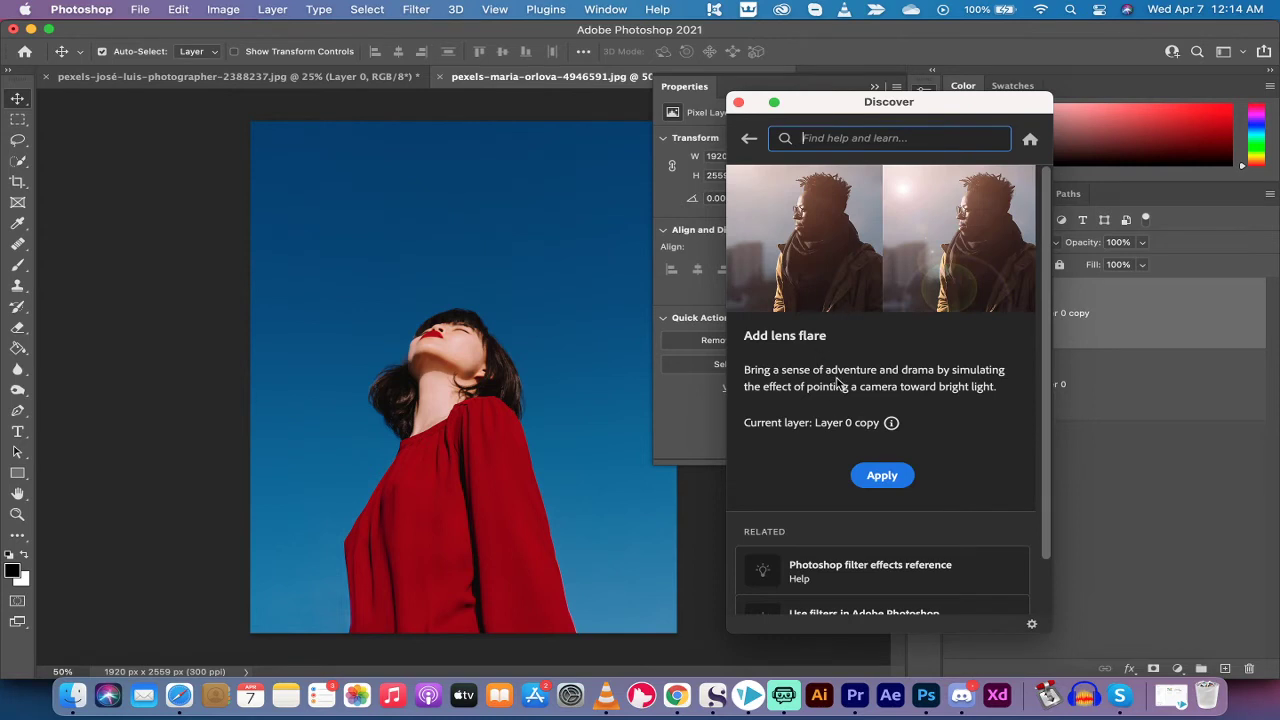
pyautogui.click(881, 476)
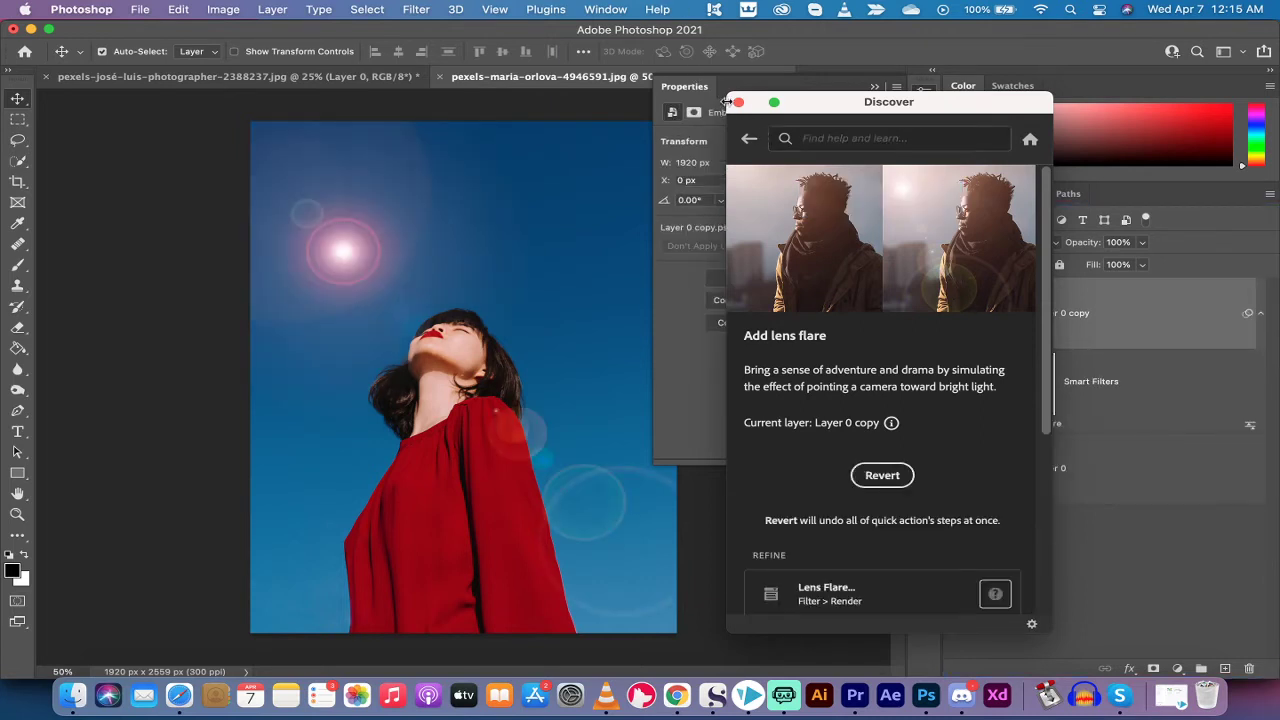
pyautogui.click(738, 102)
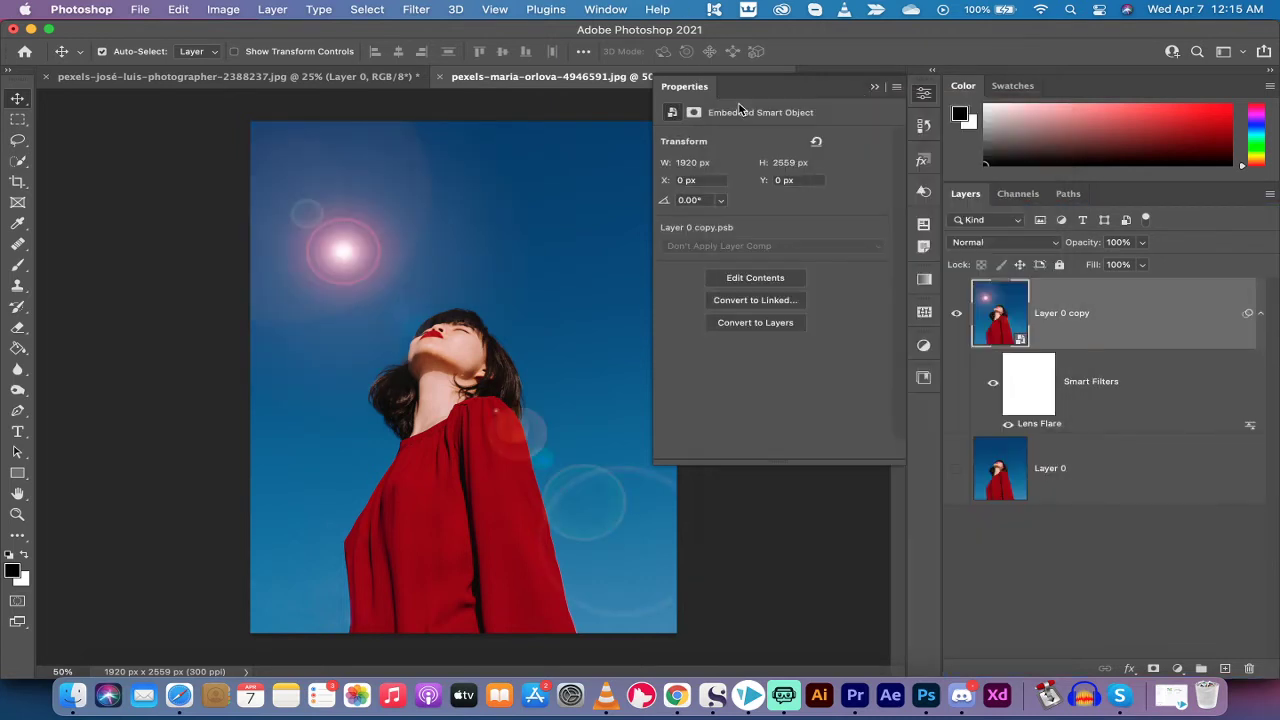
pyautogui.click(872, 88)
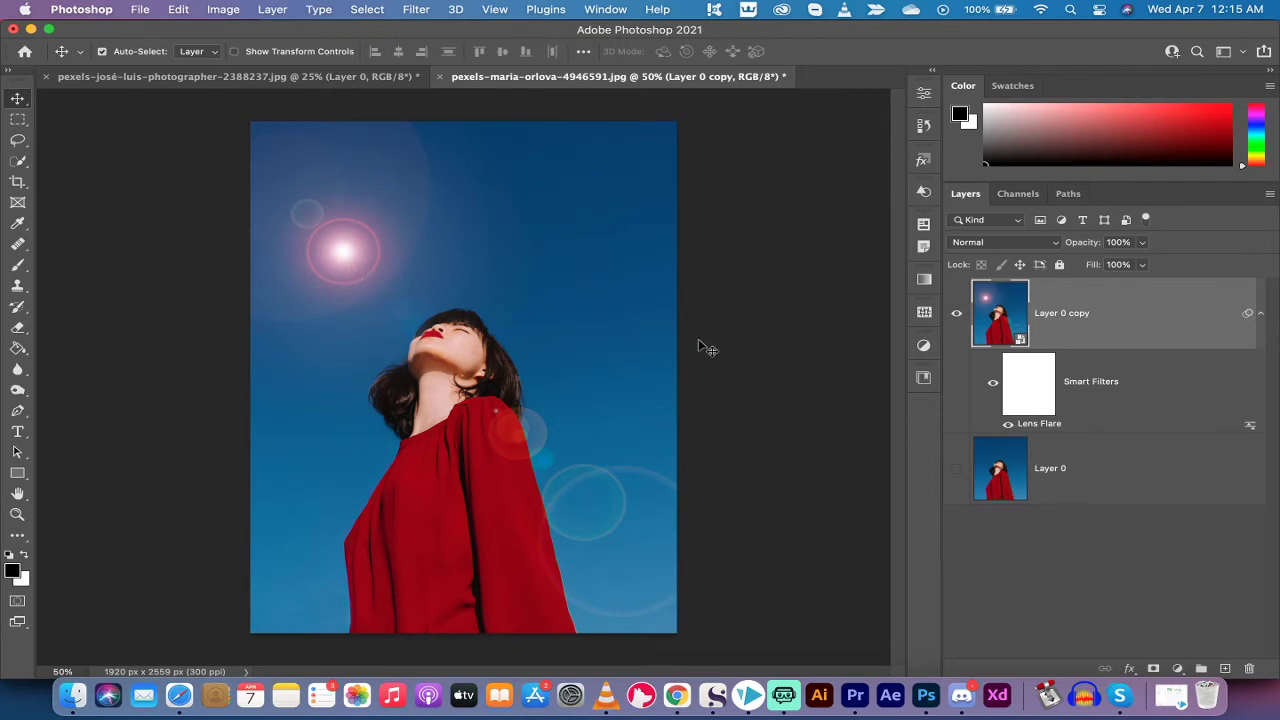
# Reopen the Lens Flare smart filter settings and raise Brightness to 108%
pyautogui.doubleClick(1039, 424)
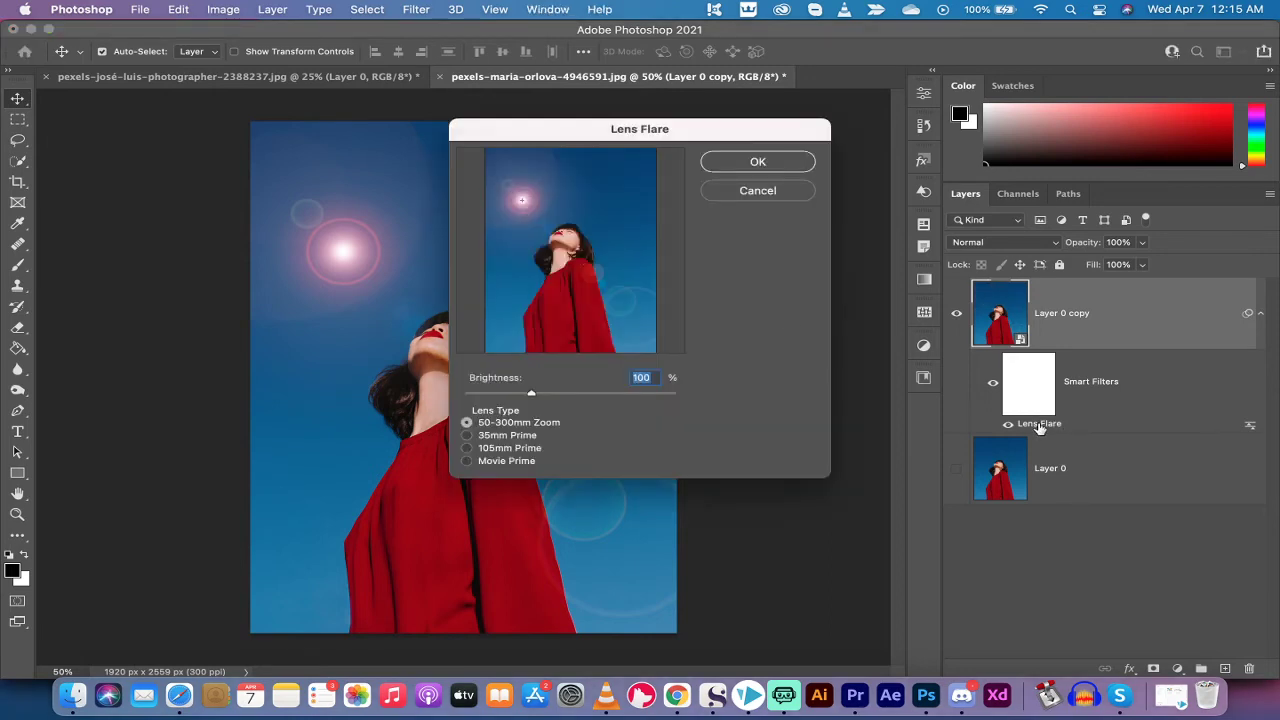
pyautogui.moveTo(618, 135); pyautogui.dragTo(754, 91)
pyautogui.moveTo(662, 352)
pyautogui.mouseDown()
pyautogui.moveTo(702, 352)
pyautogui.moveTo(657, 352)
pyautogui.moveTo(674, 352)
pyautogui.mouseUp()
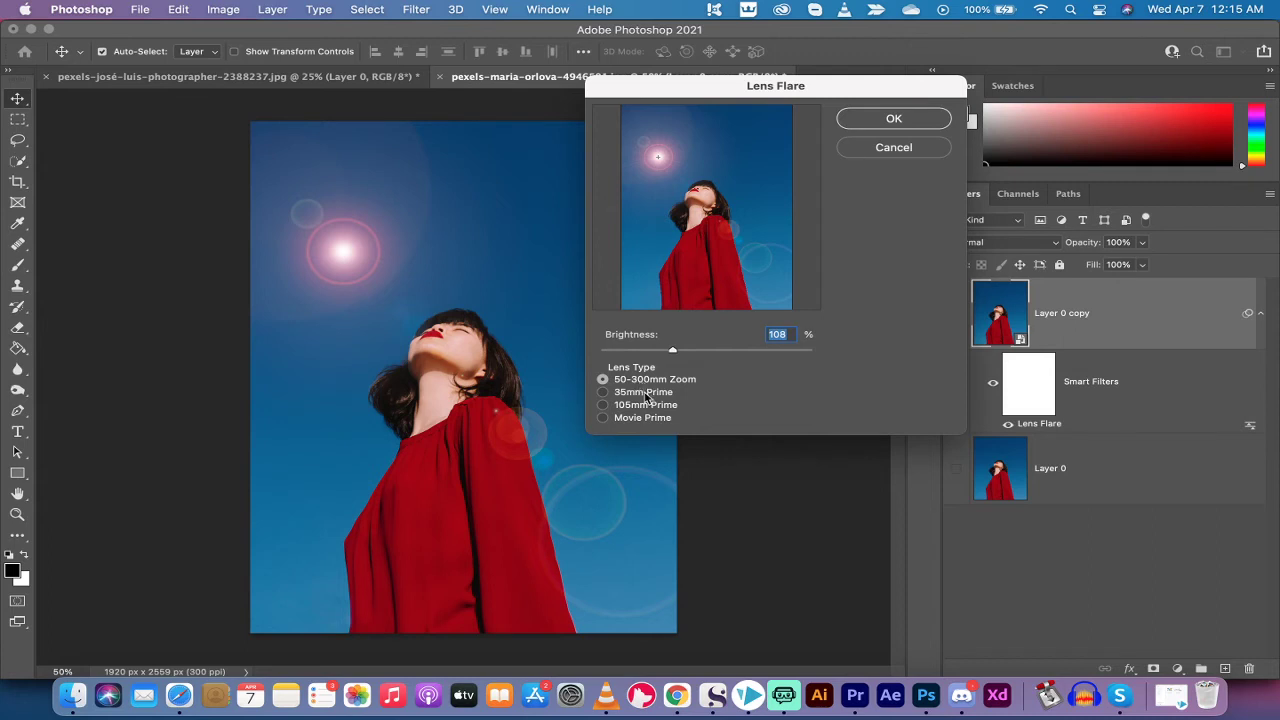
# Try the 35mm Prime, 105mm Prime, Movie Prime and 50-300mm Zoom lens types, ending on 35mm Prime
pyautogui.click(645, 393)
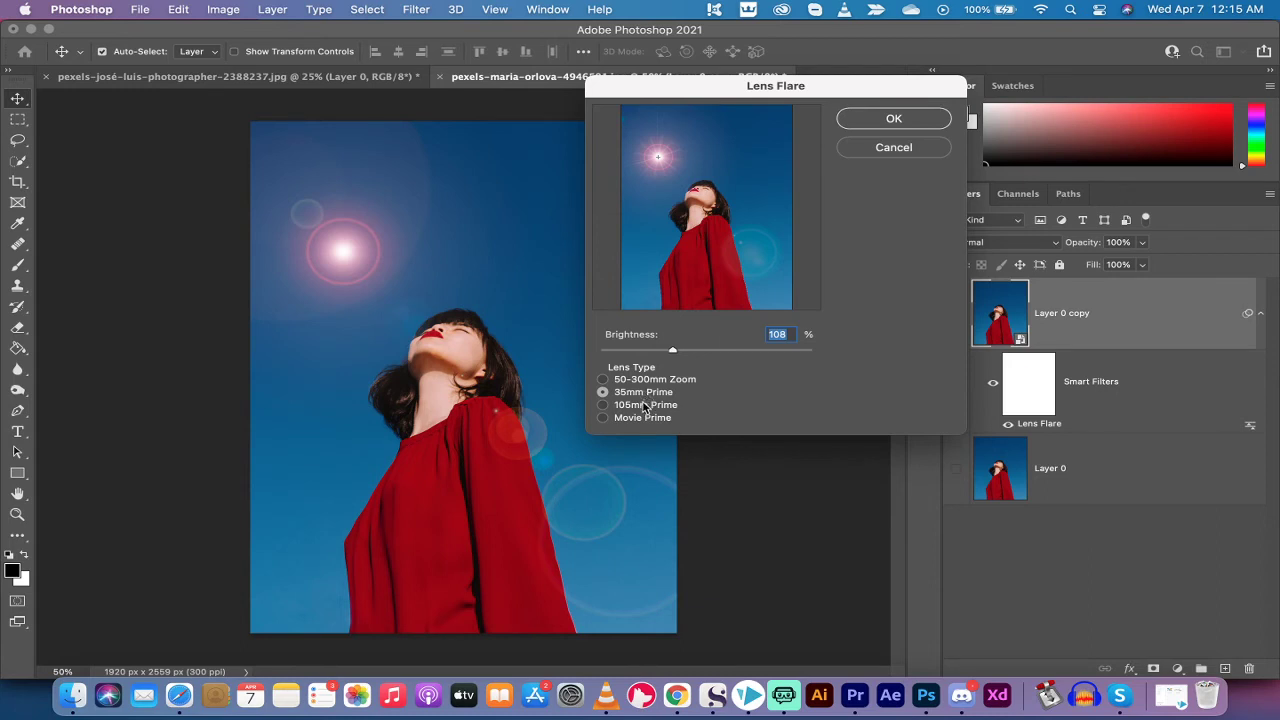
pyautogui.click(645, 405)
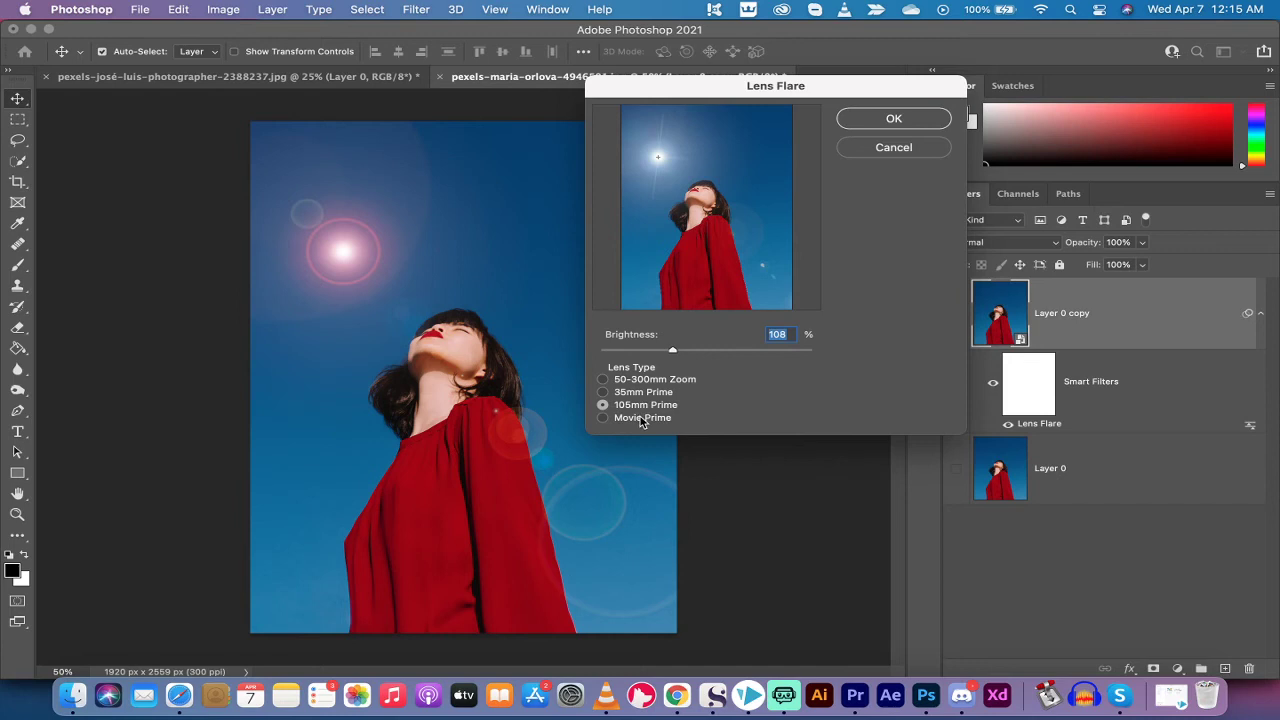
pyautogui.click(640, 418)
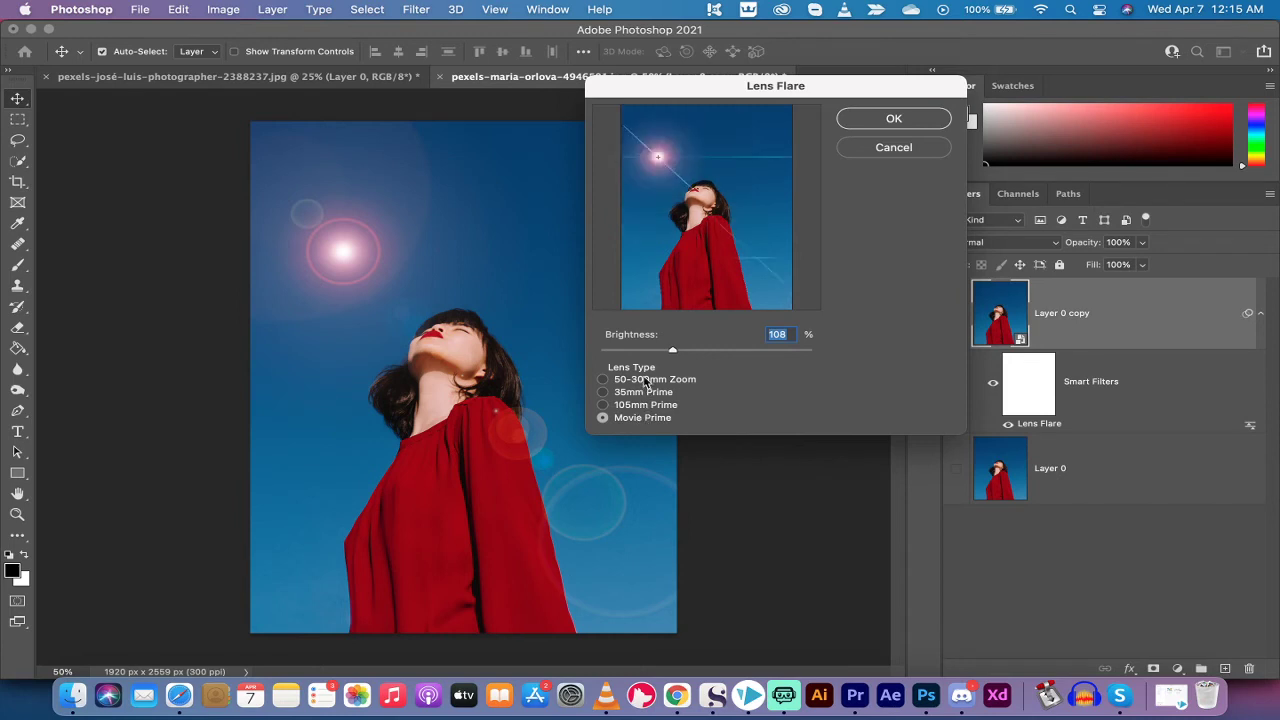
pyautogui.click(645, 381)
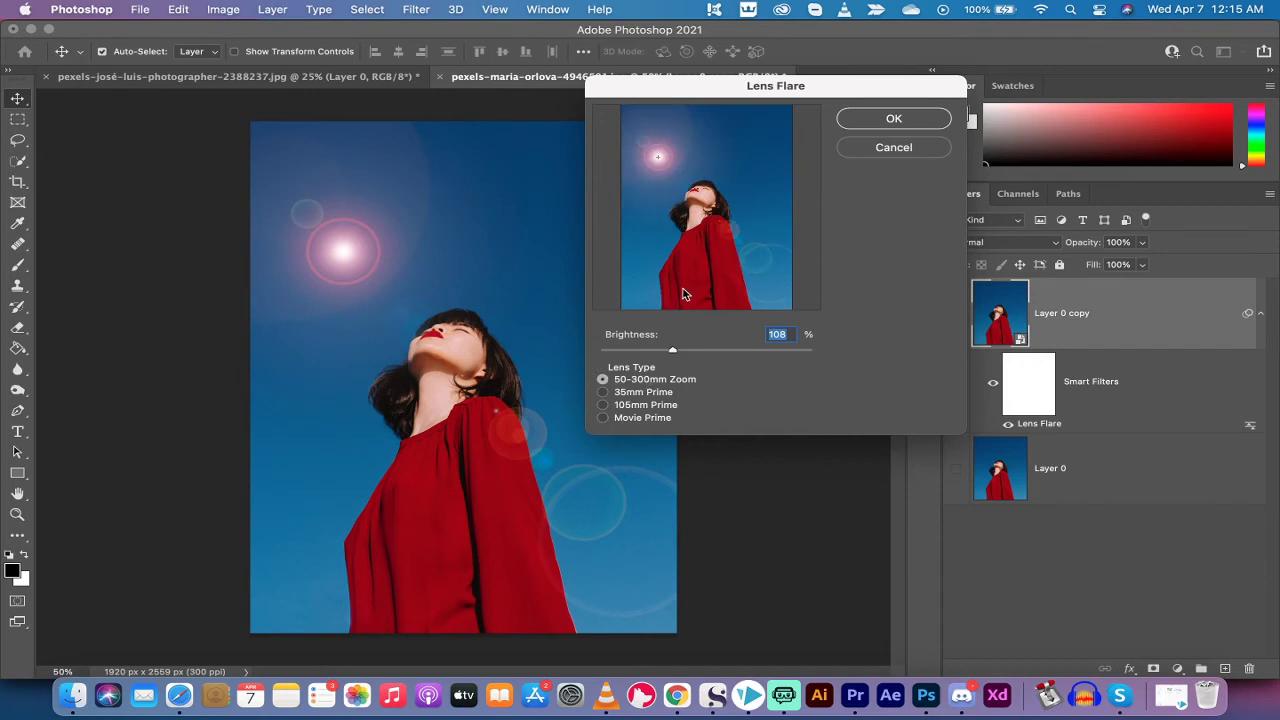
pyautogui.click(633, 392)
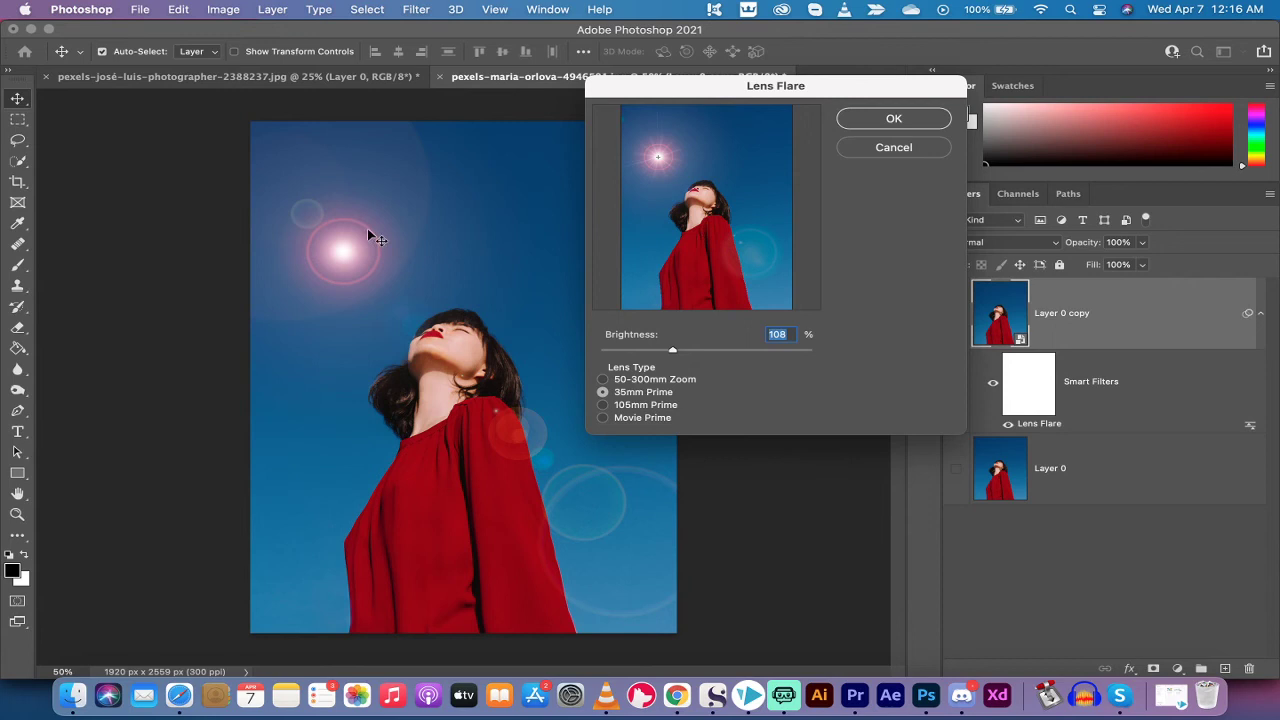
# Use the 50-300mm Zoom lens, place the flare centre in the upper-right sky, and confirm
pyautogui.click(647, 381)
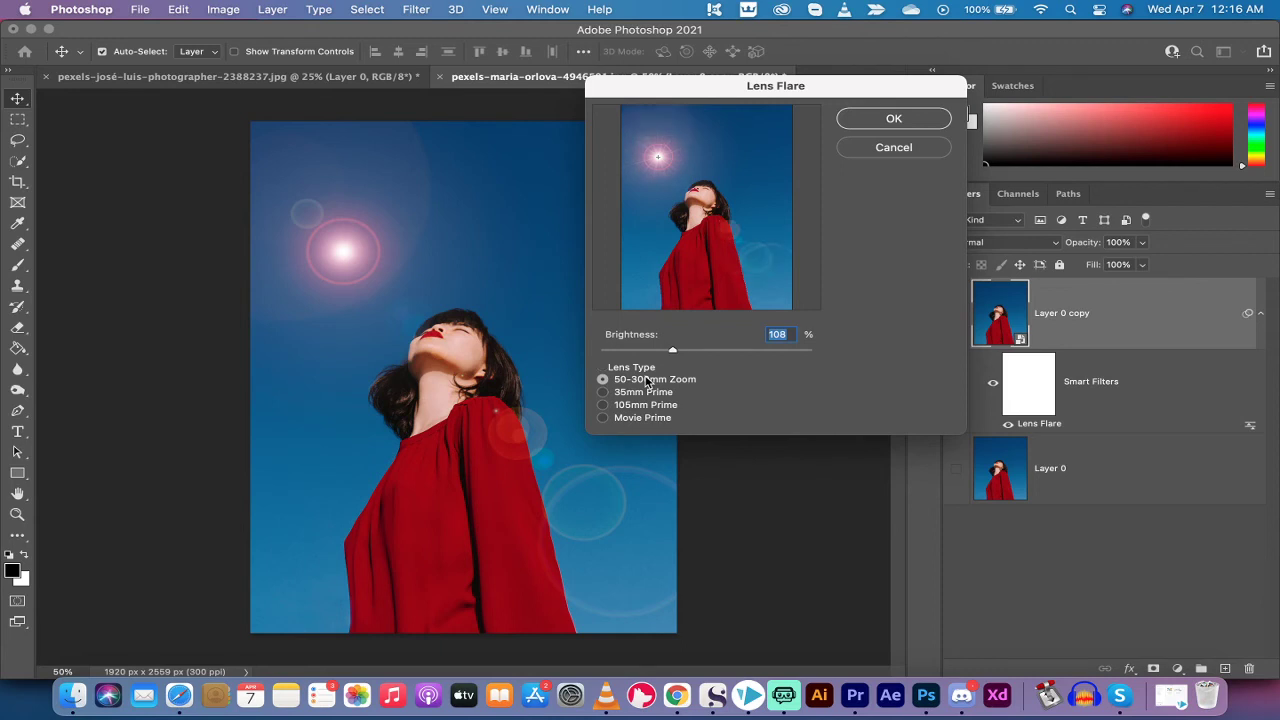
pyautogui.click(657, 161)
pyautogui.moveTo(657, 161); pyautogui.dragTo(760, 151)
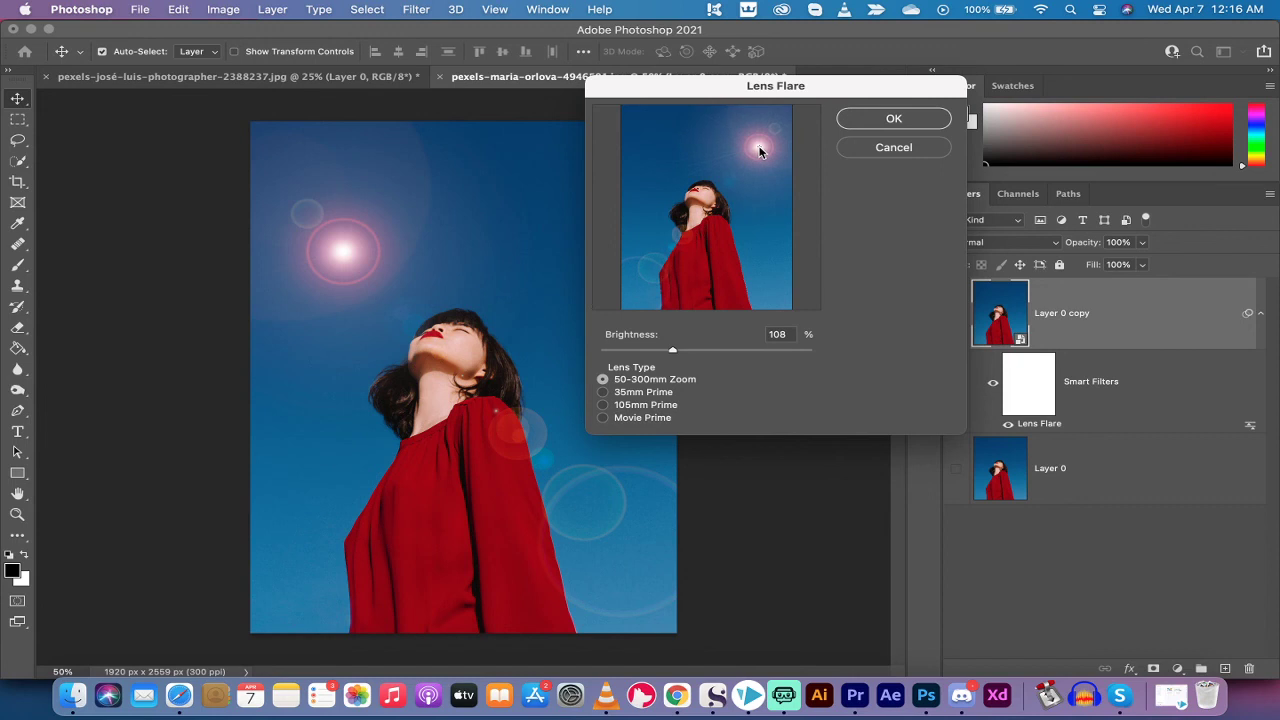
pyautogui.moveTo(760, 151); pyautogui.dragTo(760, 150)
pyautogui.click(864, 122)
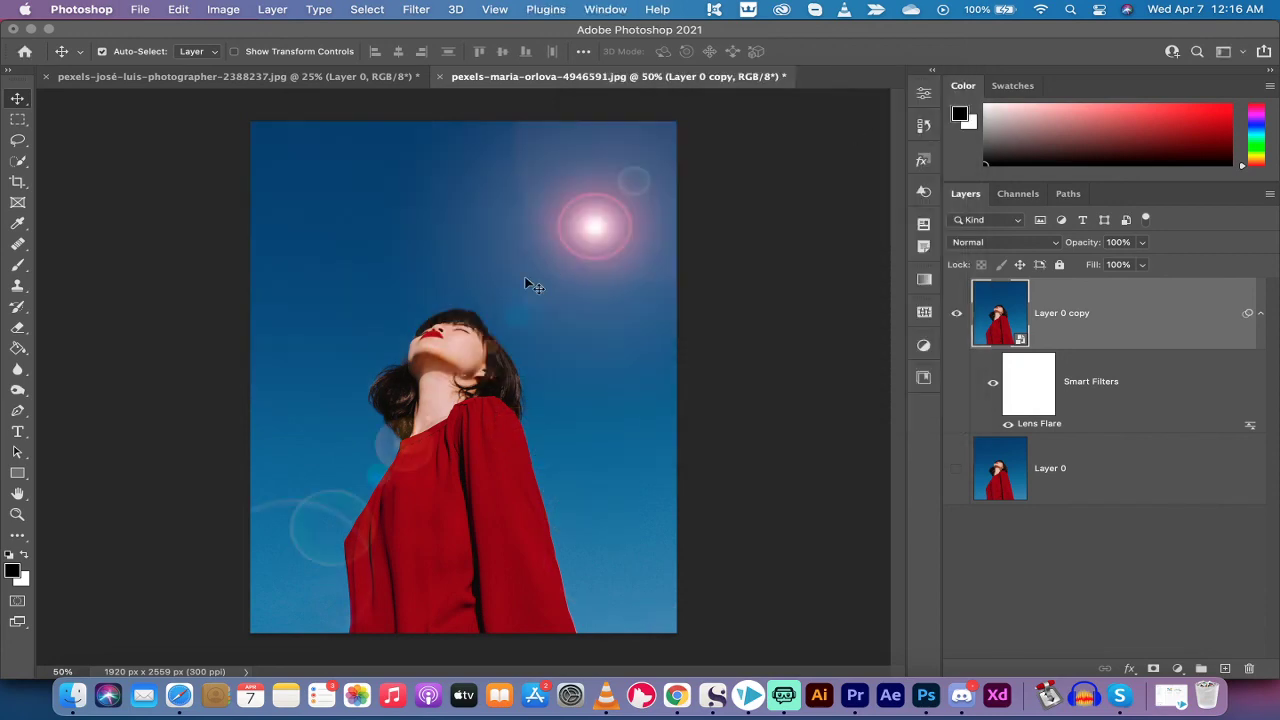